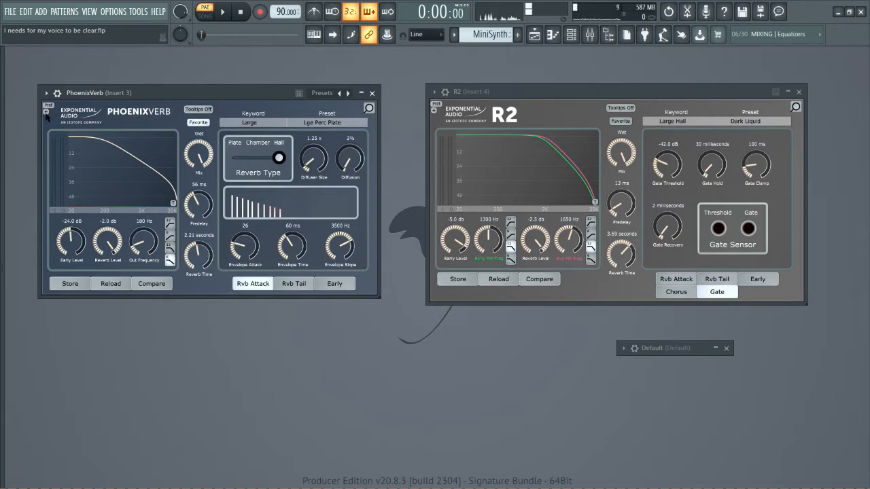
Step: Enlarge the PhoenixVerb interface to double size and view its processing threshold options
left_click(46, 112)
left_click_drag(272, 94, 287, 48)
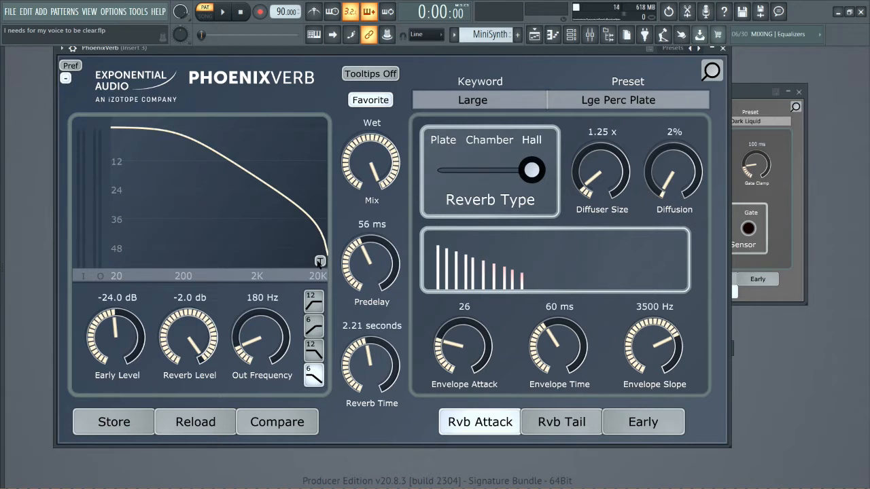
left_click(319, 263)
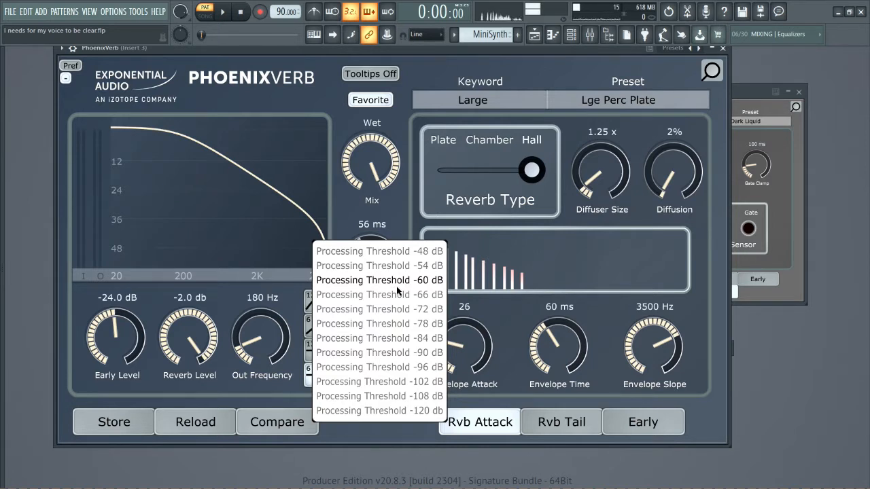
left_click(331, 220)
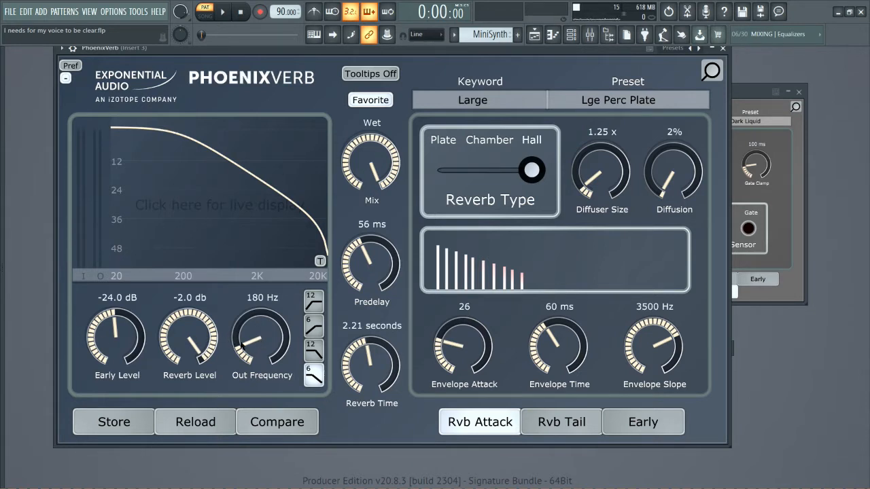
Step: Set PhoenixVerb's Out Frequency to 350 Hz, Reverb Level to -4.0 dB and Early Level to -18.5 dB, and return its interface to 1x
left_click_drag(259, 350, 196, 333)
scroll(197, 325, "down", 1)
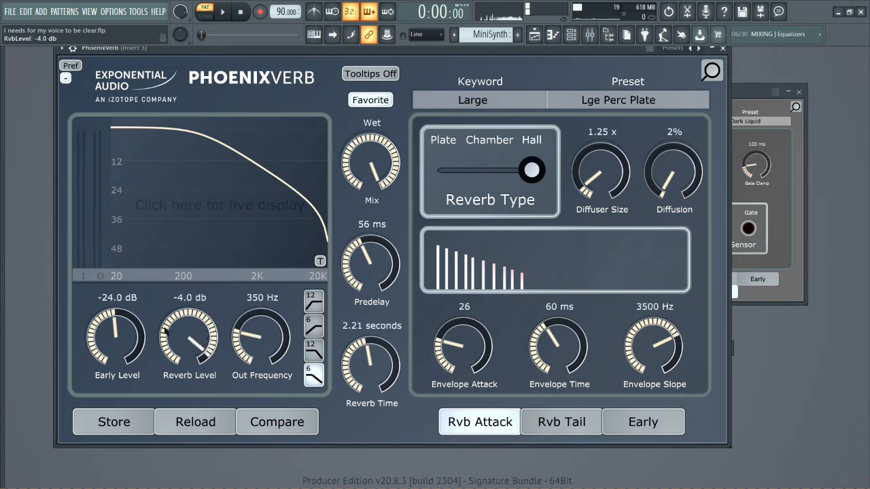
scroll(122, 307, "up", 4)
scroll(125, 307, "up", 4)
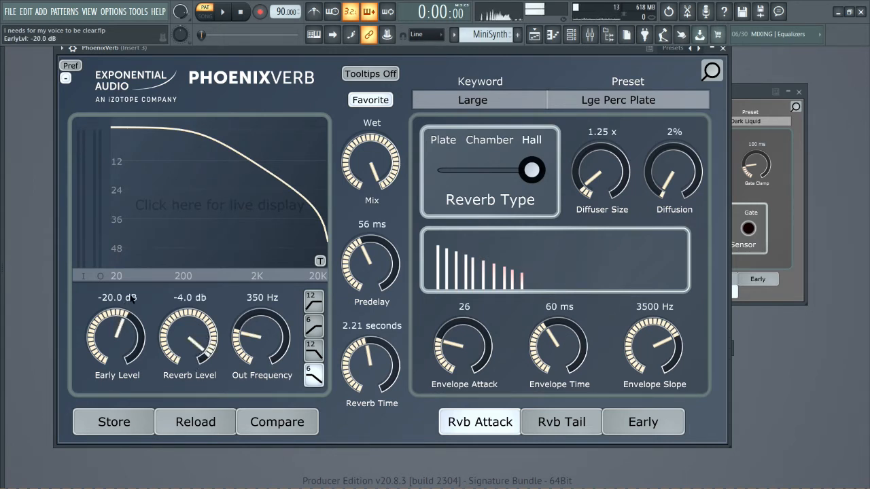
scroll(129, 309, "up", 3)
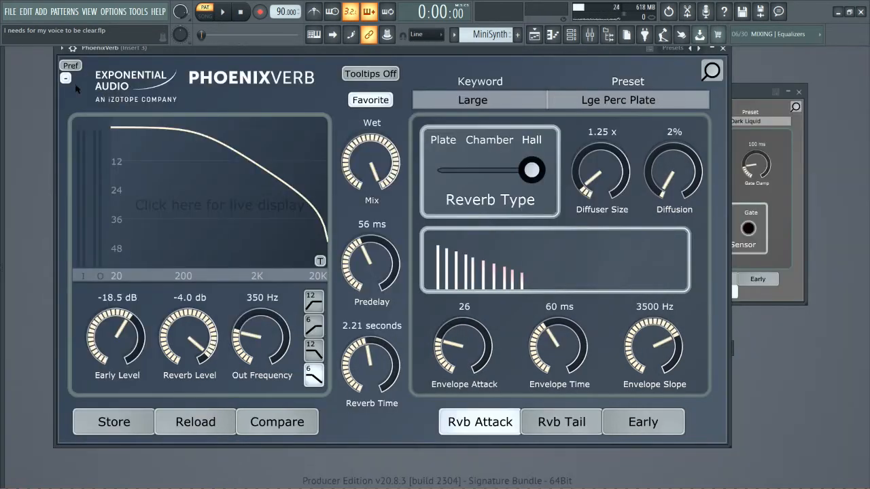
left_click(67, 80)
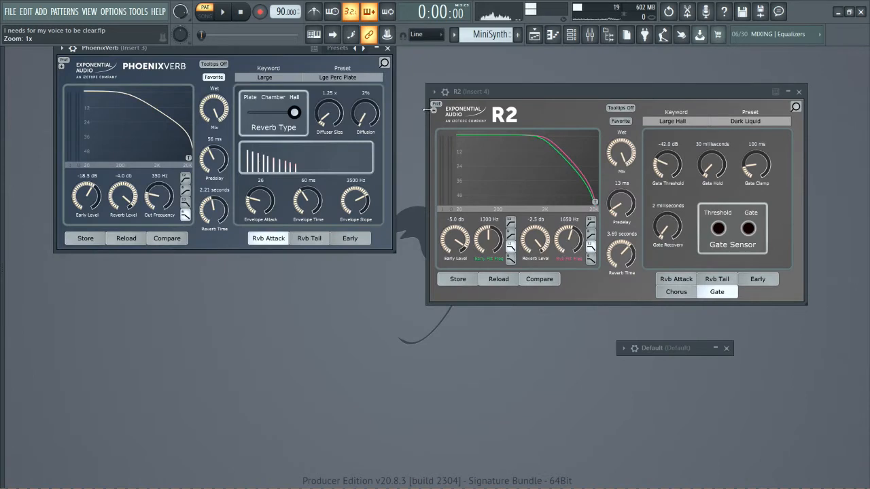
Step: Inspect the R2 and PhoenixVerb interfaces at 2x zoom one after the other, returning each to 1x
left_click(435, 114)
left_click(434, 112)
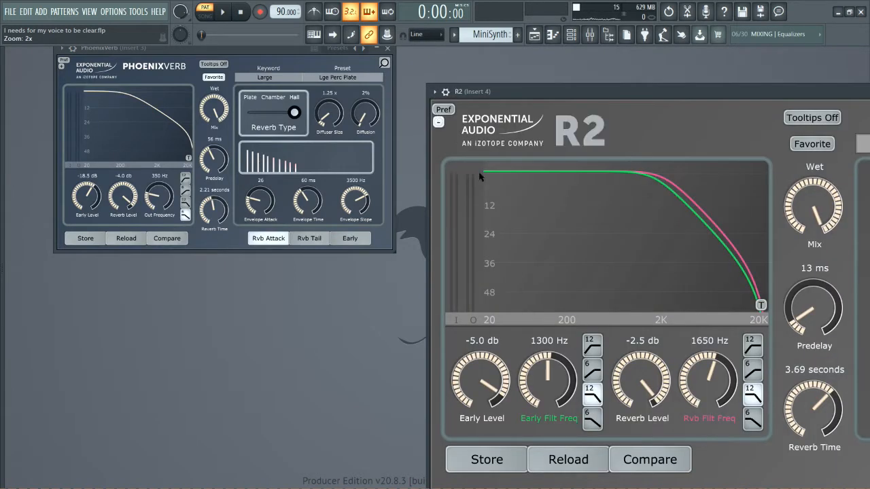
left_click_drag(671, 88, 549, 61)
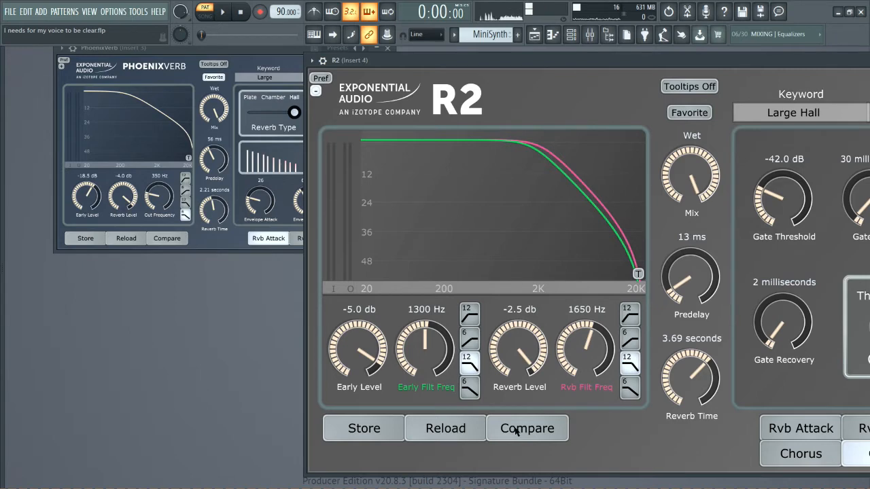
left_click(315, 90)
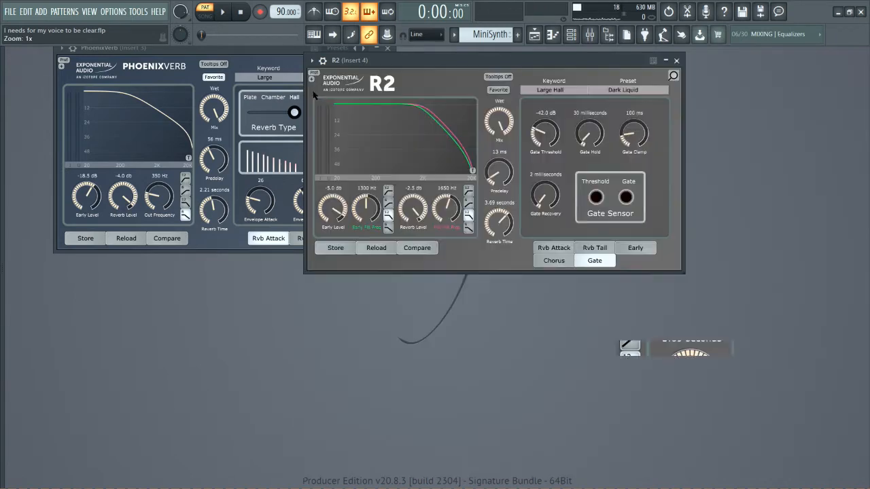
left_click(62, 66)
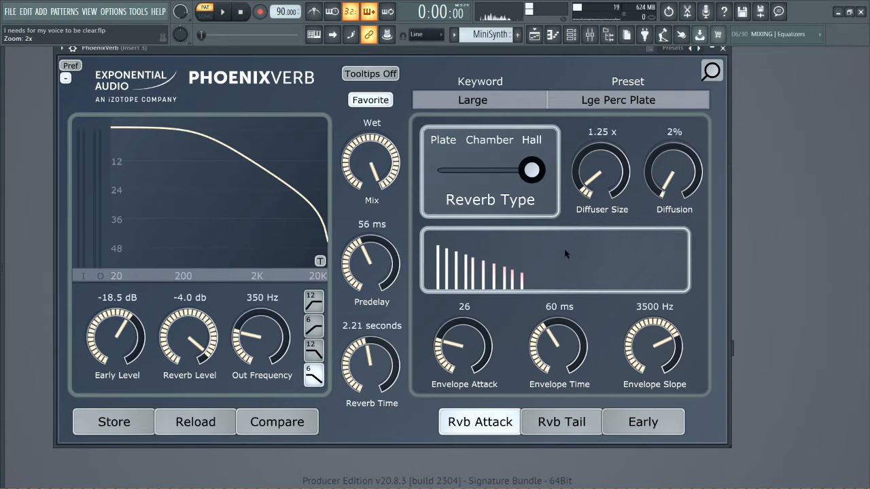
left_click(65, 79)
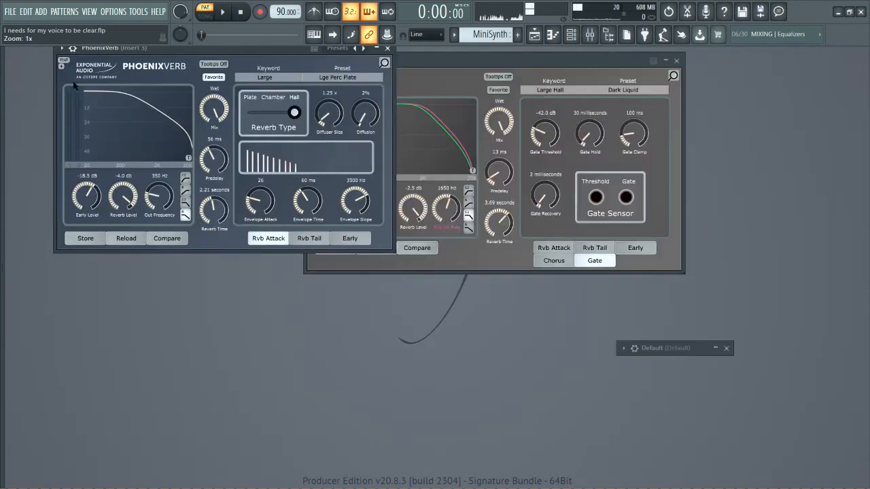
Step: Try MiniSynth's oscillator envelope Attack at 69.7, return it to 0, and collapse the synth window
left_click(705, 346)
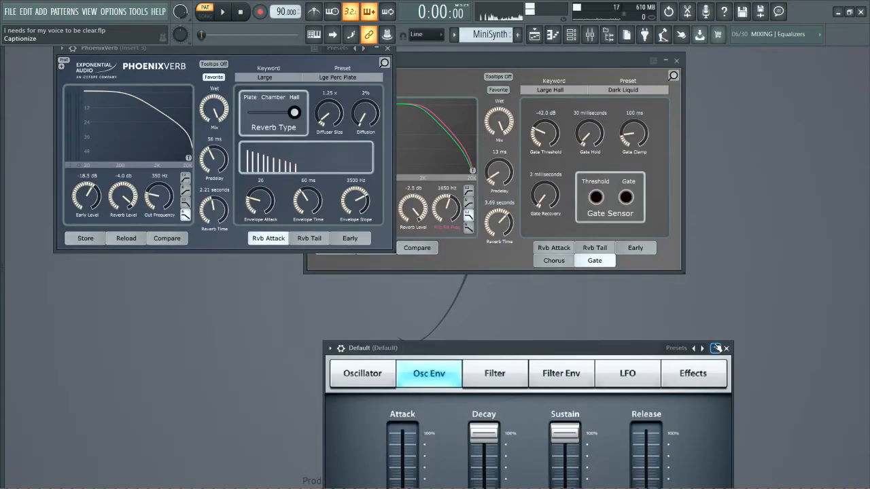
left_click_drag(611, 344, 602, 162)
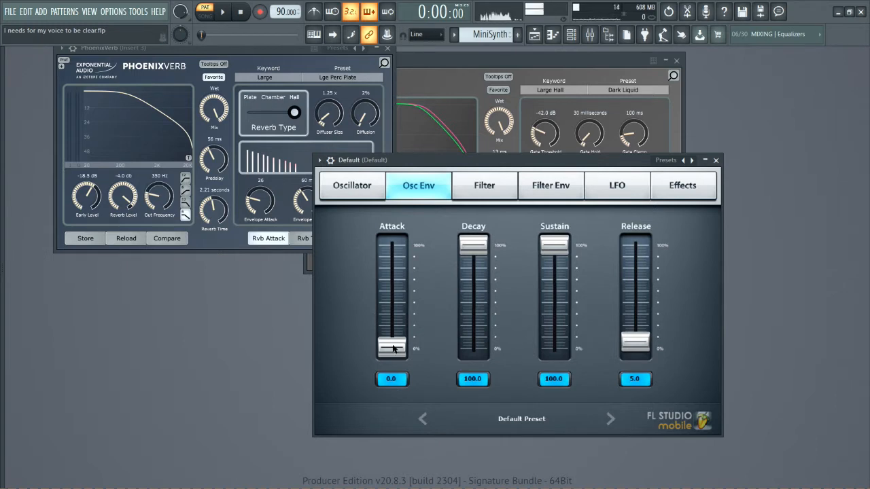
left_click_drag(393, 349, 393, 274)
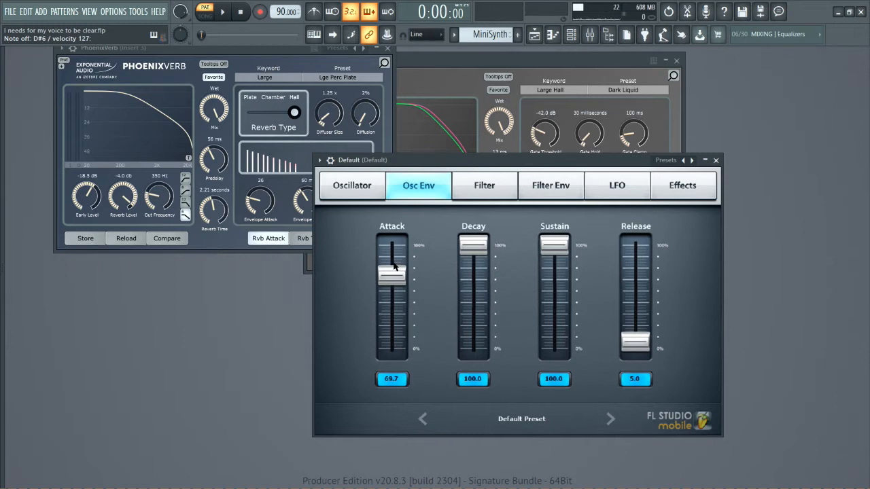
left_click_drag(394, 280, 392, 348)
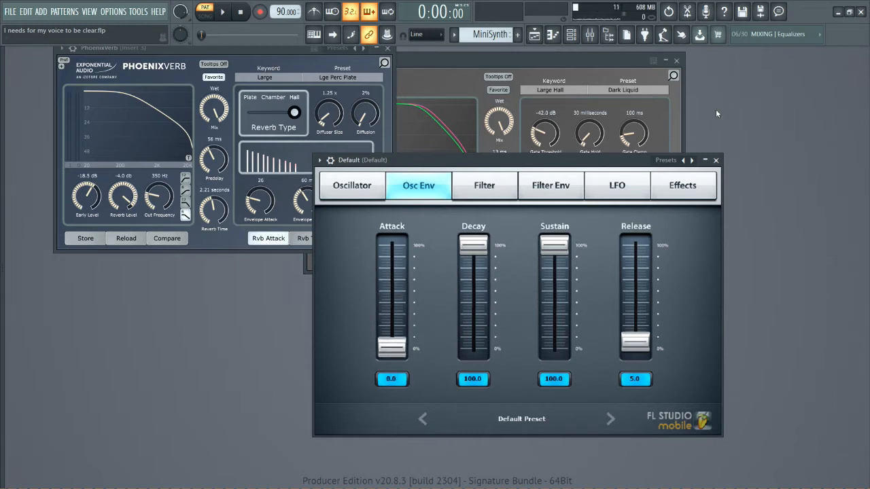
left_click(705, 159)
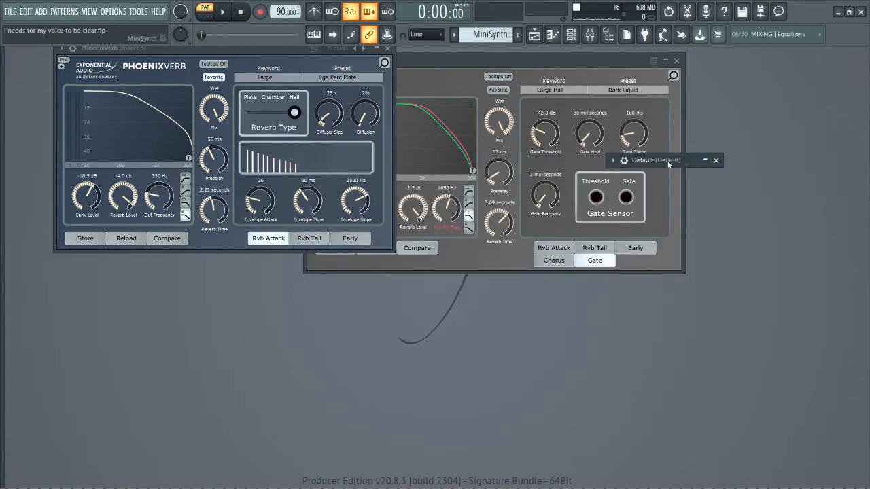
left_click_drag(671, 164, 637, 338)
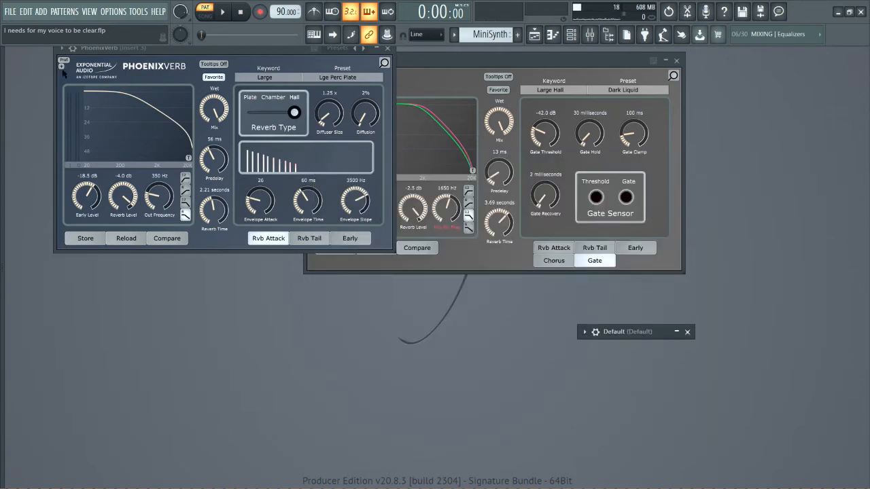
Step: Enlarge PhoenixVerb and set its Envelope Attack to 100, Envelope Time to 70 ms and Envelope Slope to 875 Hz
left_click(61, 67)
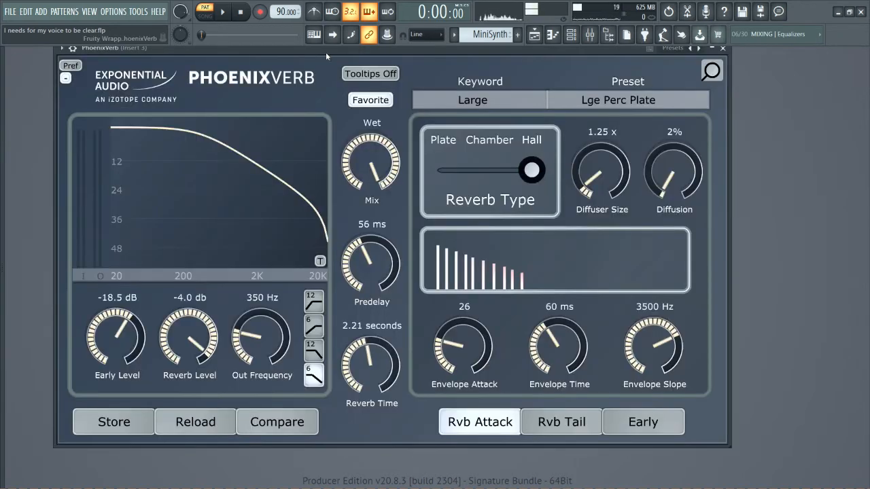
left_click_drag(330, 49, 350, 73)
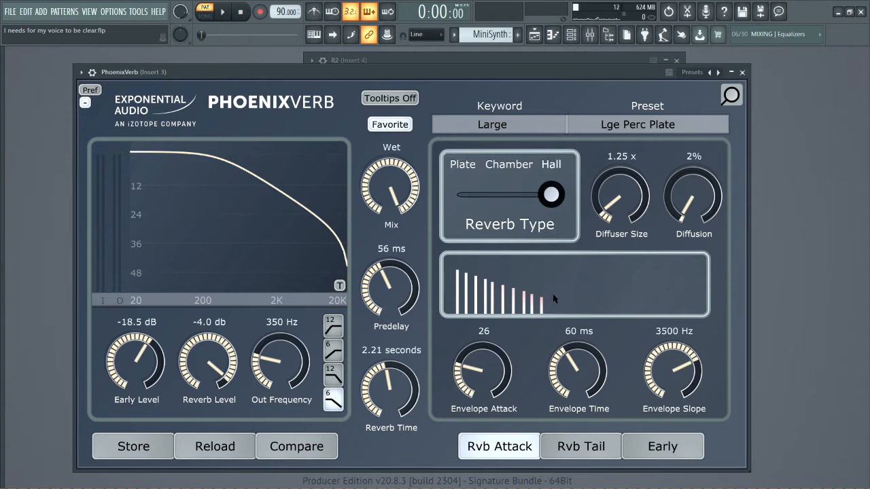
left_click_drag(472, 356, 481, 423)
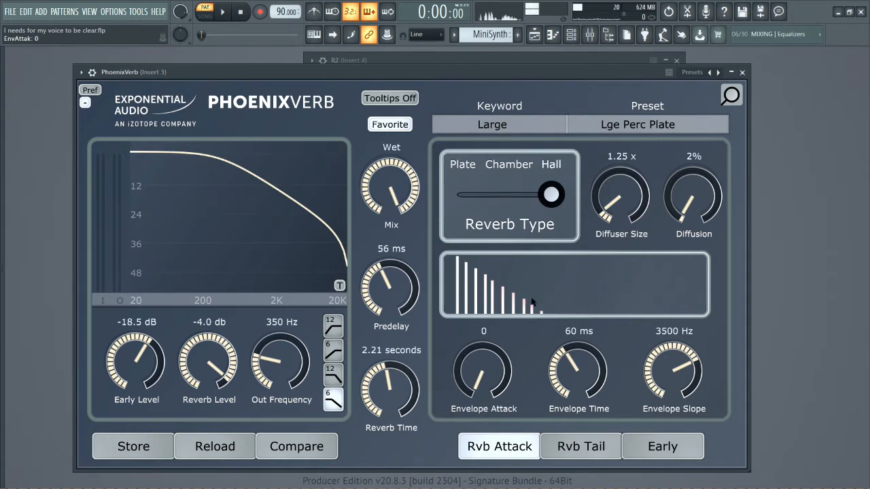
left_click_drag(483, 381, 492, 236)
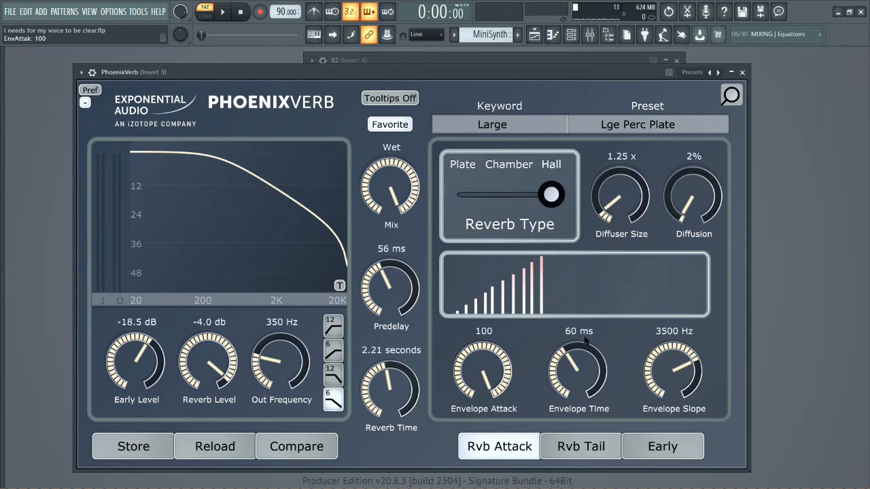
left_click_drag(573, 346, 574, 340)
left_click_drag(579, 327, 637, 415)
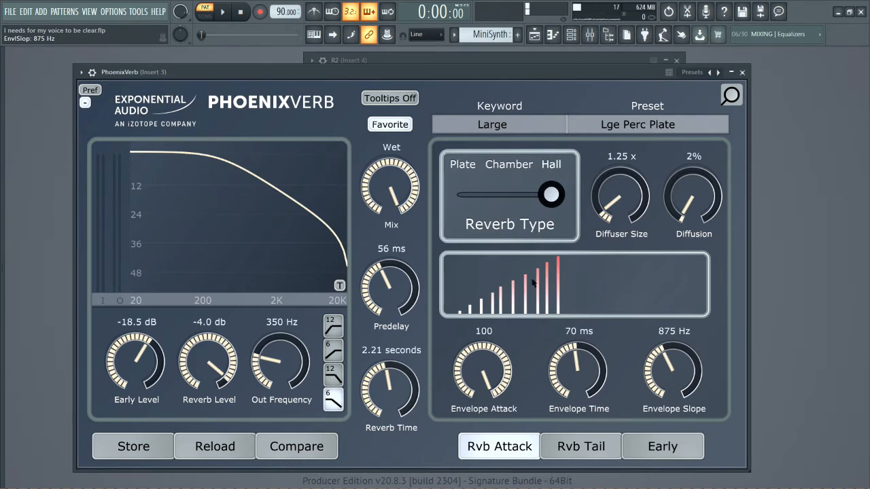
Step: Try lower Envelope Attack values of 39 and 15 in PhoenixVerb and settle on 37
left_click_drag(495, 352, 494, 394)
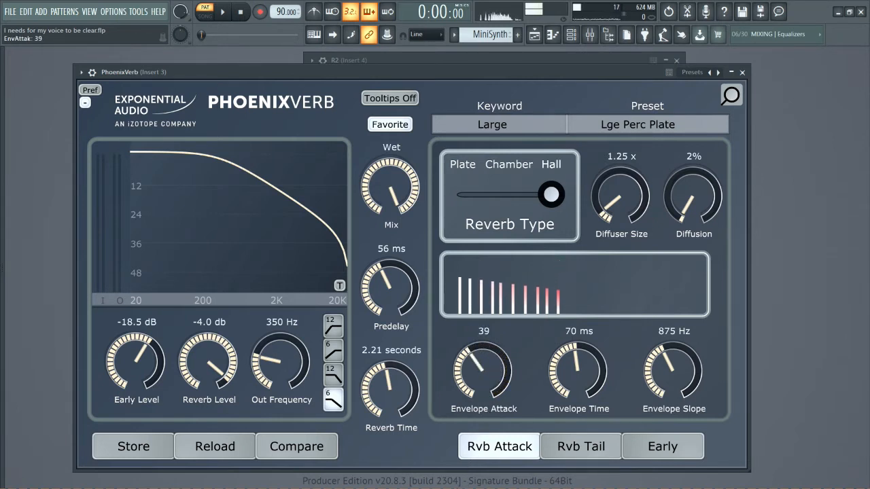
left_click_drag(480, 359, 479, 413)
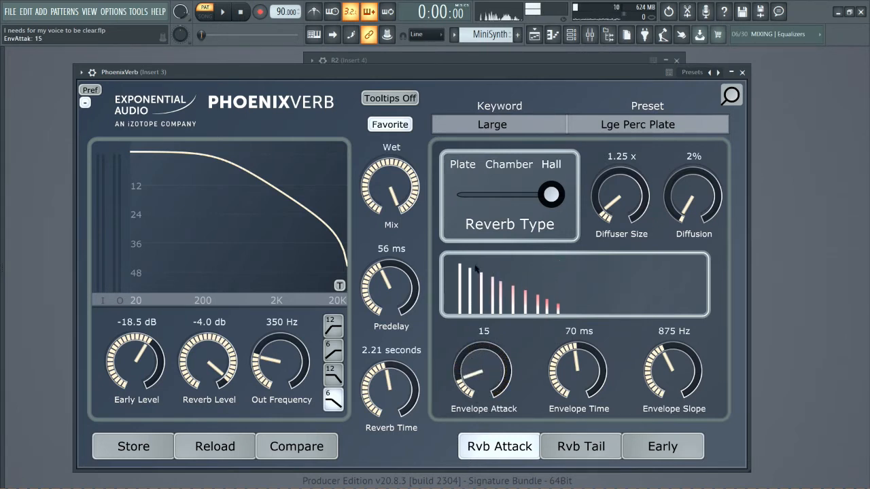
left_click_drag(481, 378, 550, 317)
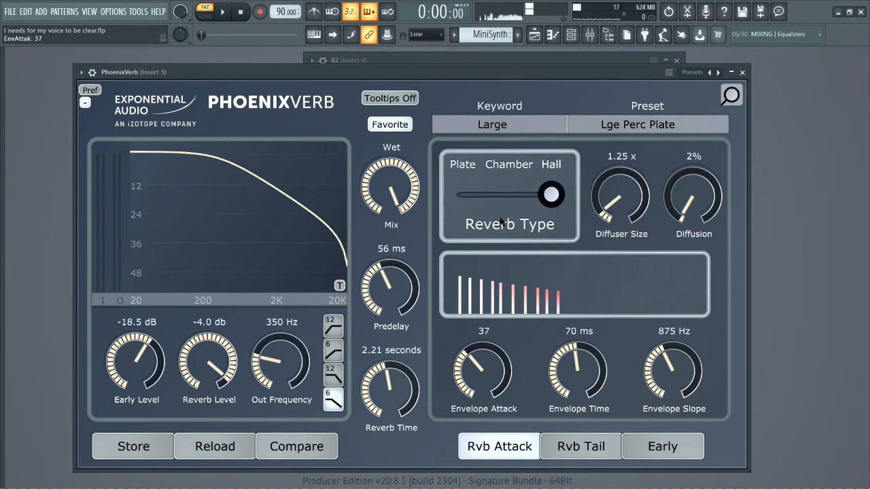
Step: Set PhoenixVerb's Diffuser Size to 2.75x and Diffusion to 0%, show the reverb tail settings, and return the interface to 1x
left_click_drag(608, 213, 622, 165)
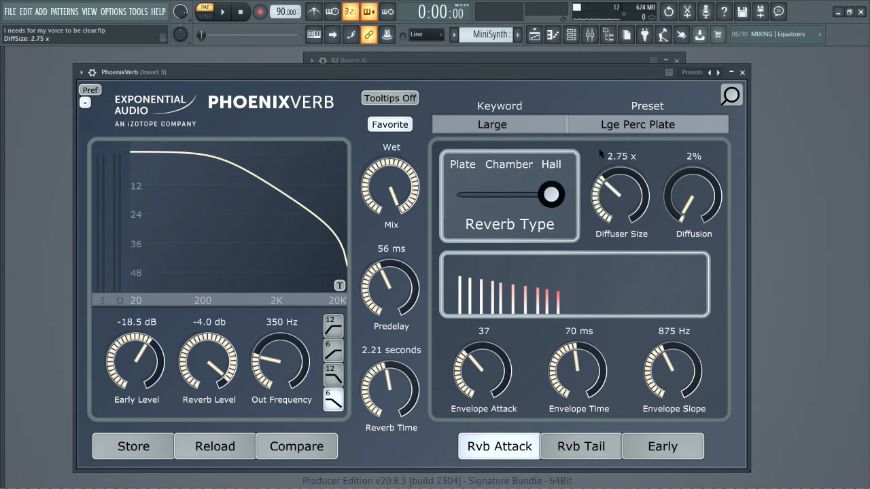
mouse_move(677, 208)
left_mouse_down()
mouse_move(667, 113)
mouse_move(681, 84)
mouse_move(683, 218)
left_mouse_up()
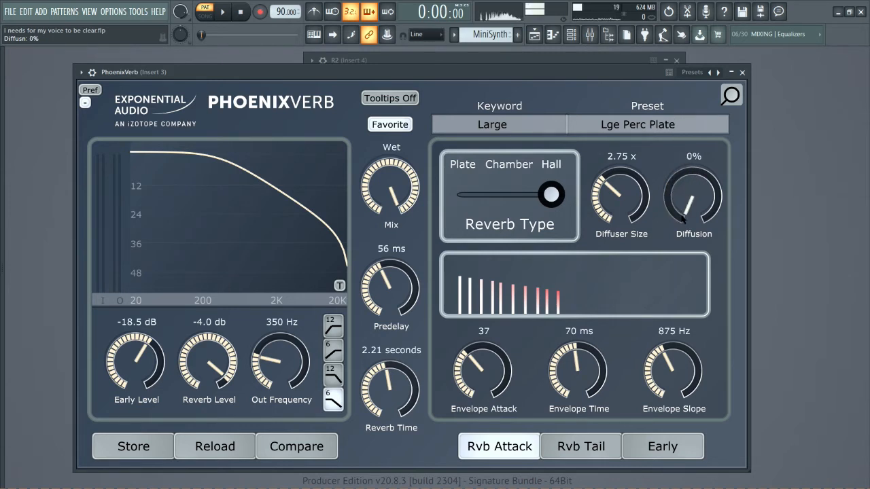
left_click(583, 452)
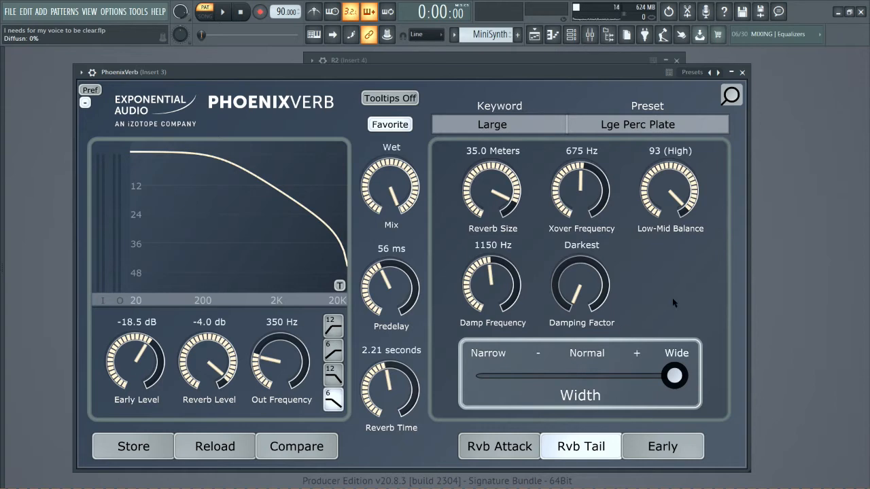
left_click(85, 103)
Step: Set MiniSynth's oscillator envelope to Sustain 0, Decay 45.5 and Release 99, and close the synth window
double_click(625, 333)
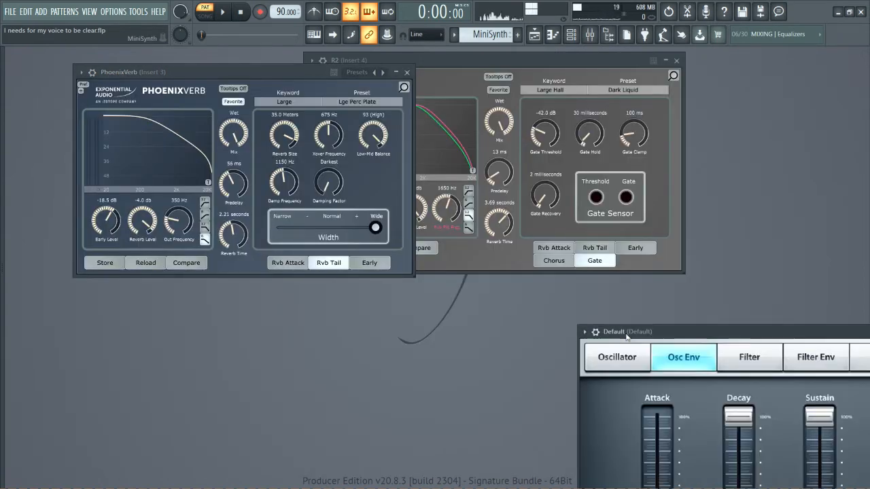
left_click_drag(626, 332, 279, 119)
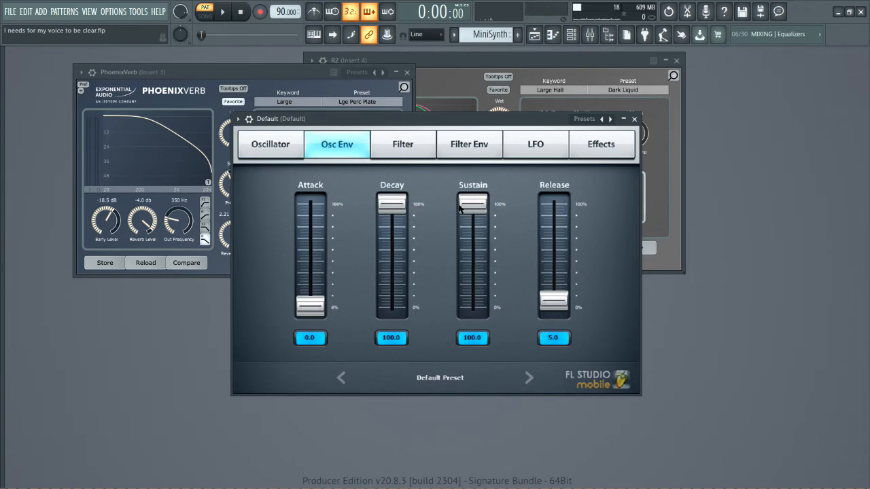
left_click_drag(468, 210, 471, 310)
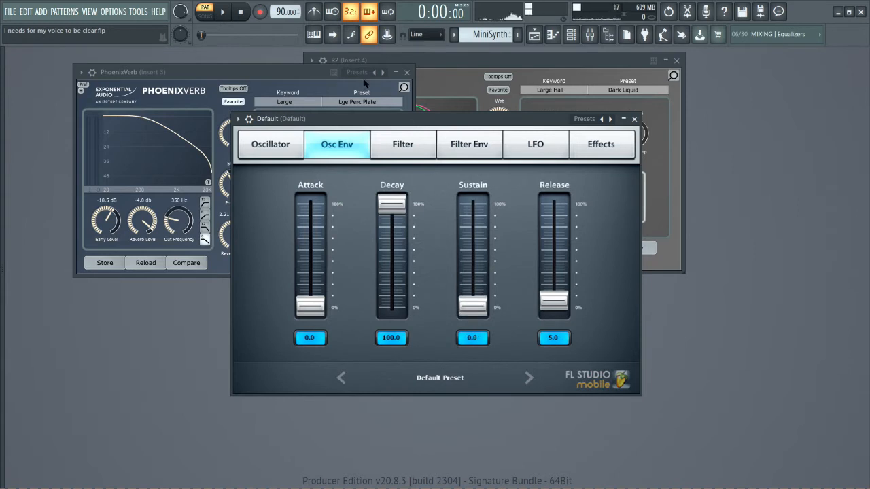
left_click_drag(398, 201, 398, 274)
left_click_drag(554, 302, 554, 202)
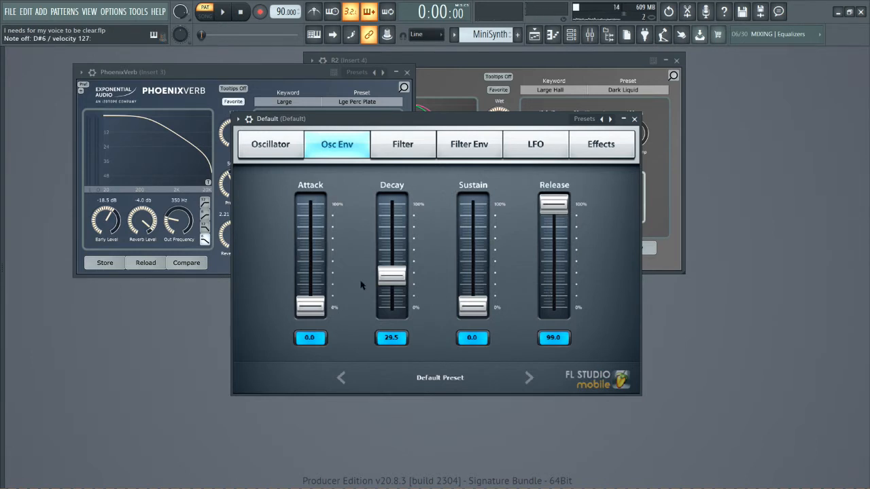
left_click_drag(390, 277, 389, 259)
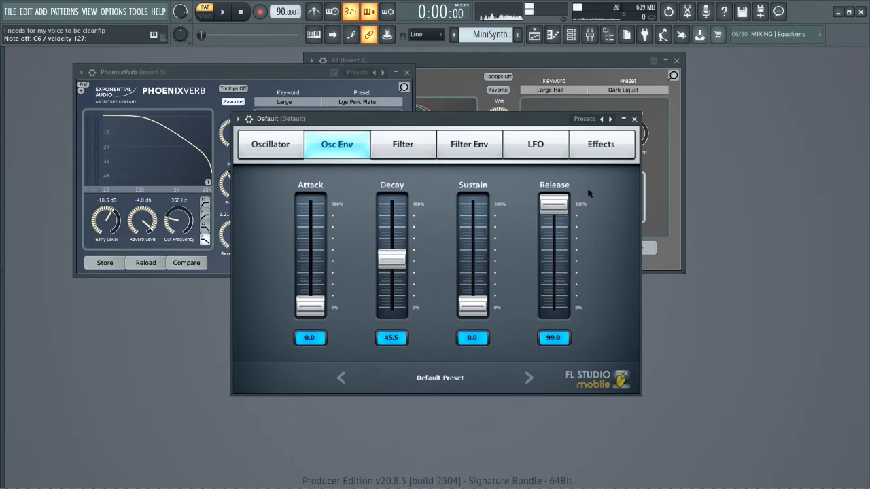
left_click(634, 120)
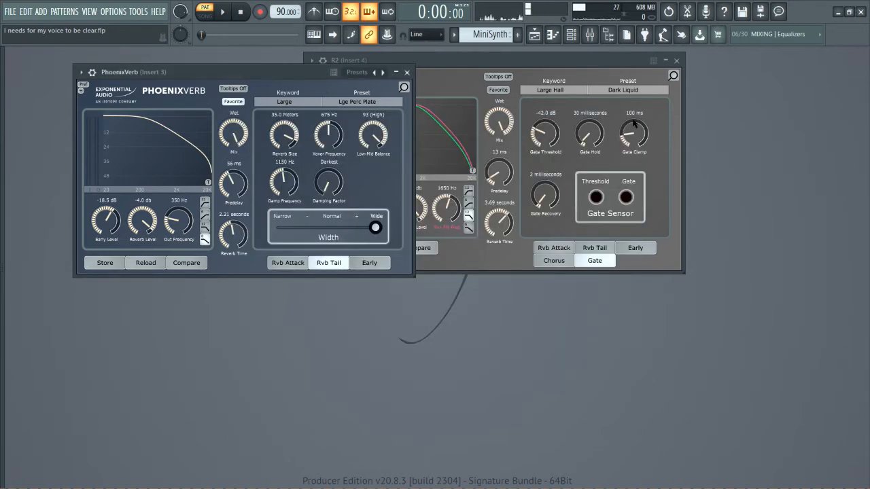
Step: Enlarge PhoenixVerb to 2x and set its Reverb Size to 39.0 Meters and Xover Frequency to 600 Hz
left_click(81, 91)
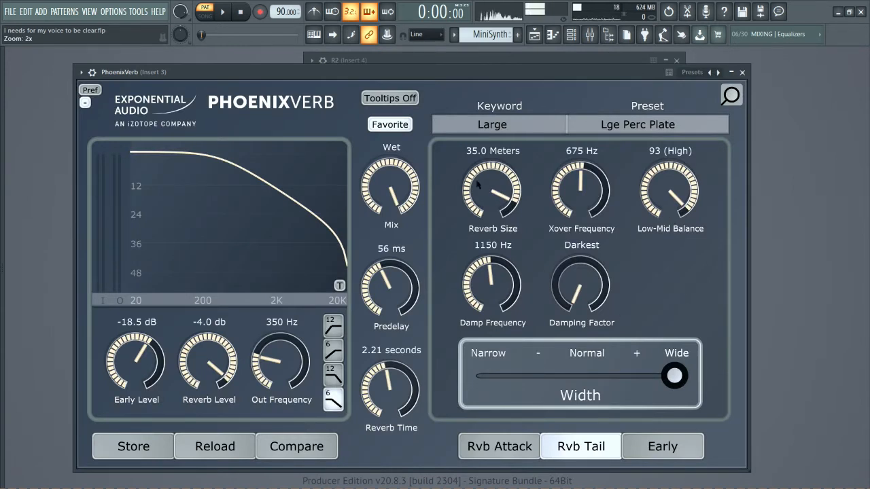
scroll(508, 180, "up", 4)
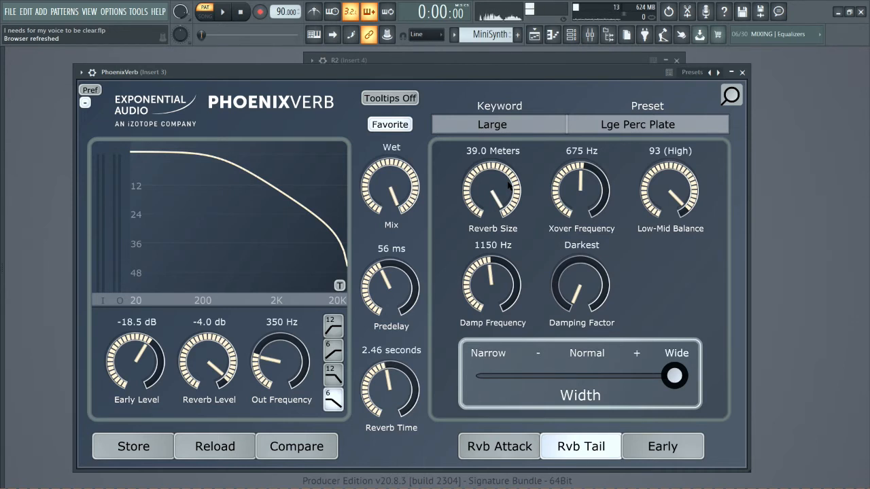
scroll(582, 175, "down", 3)
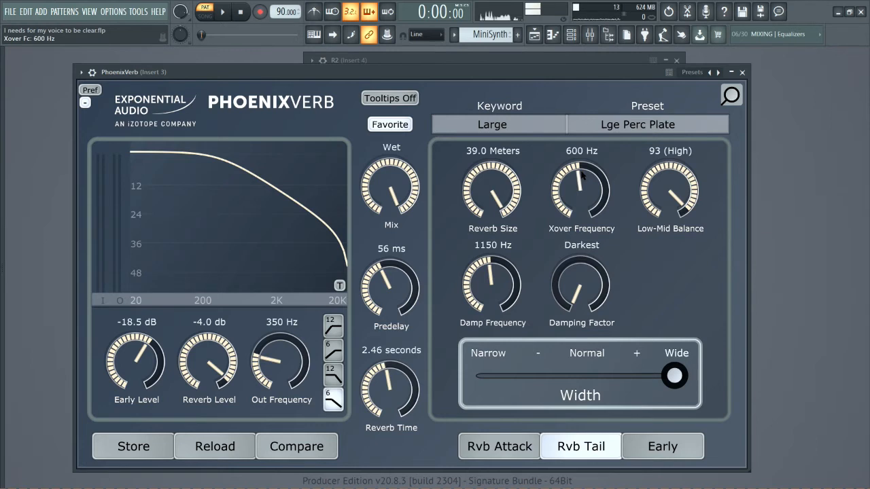
Step: Set PhoenixVerb's Low-Mid Balance to 58 (High) and Damp Frequency to 3750 Hz, and try the Damping Factor, ending at Darkest
scroll(682, 233, "down", 5)
left_click_drag(681, 231, 678, 276)
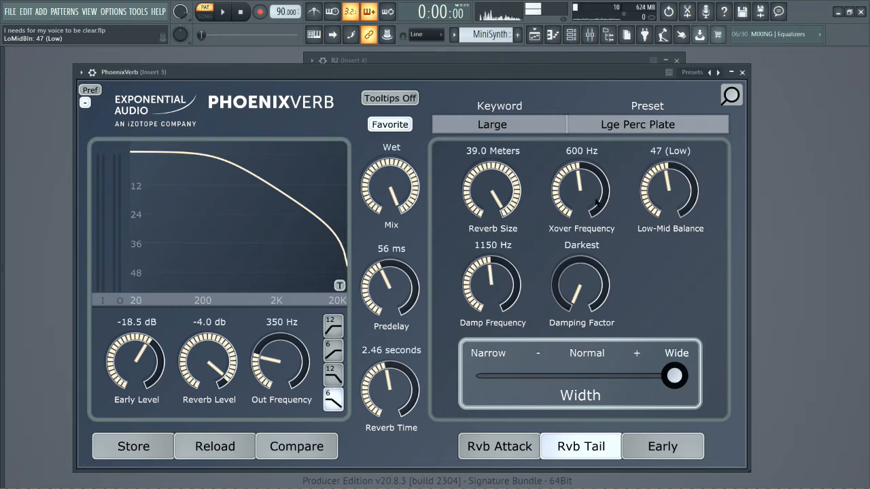
left_click_drag(496, 270, 514, 214)
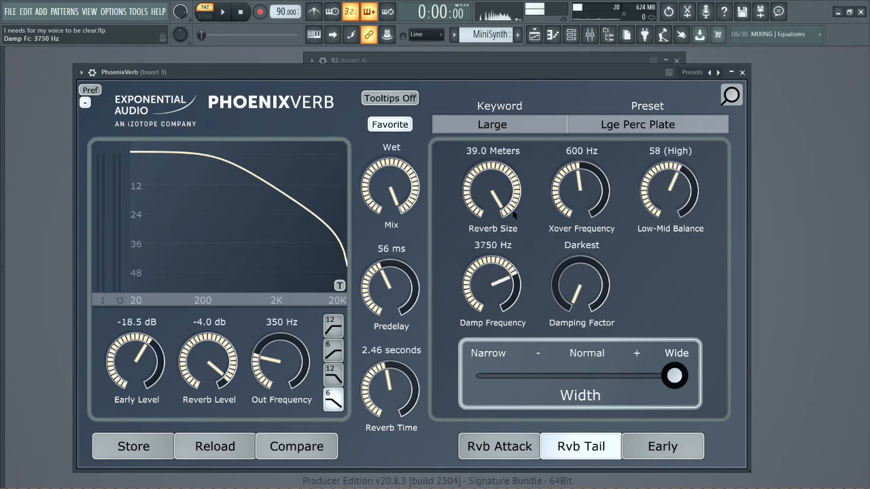
left_click_drag(564, 303, 616, 308)
Step: Set PhoenixVerb's Early Slope to 950 Hz, Early Attack to 100 after trying 20, and Early Time to 80 ms, then return to 1x
left_click(642, 446)
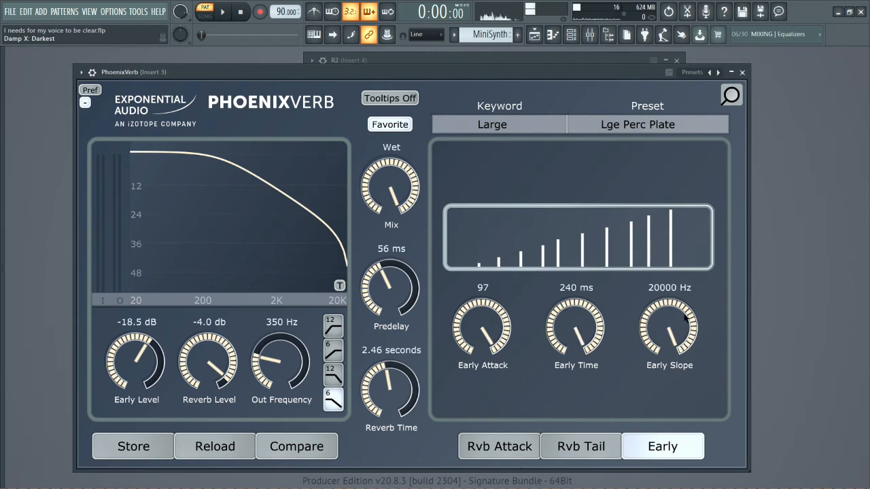
left_click_drag(685, 318, 636, 446)
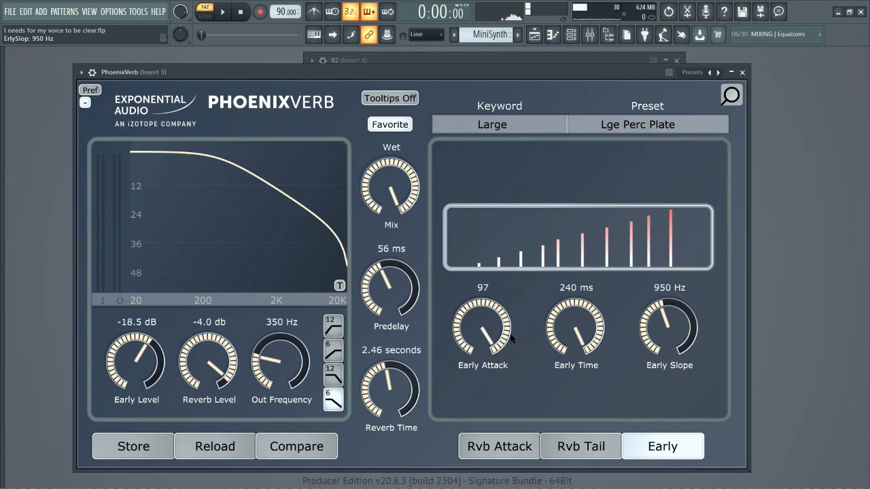
left_click_drag(492, 319, 505, 488)
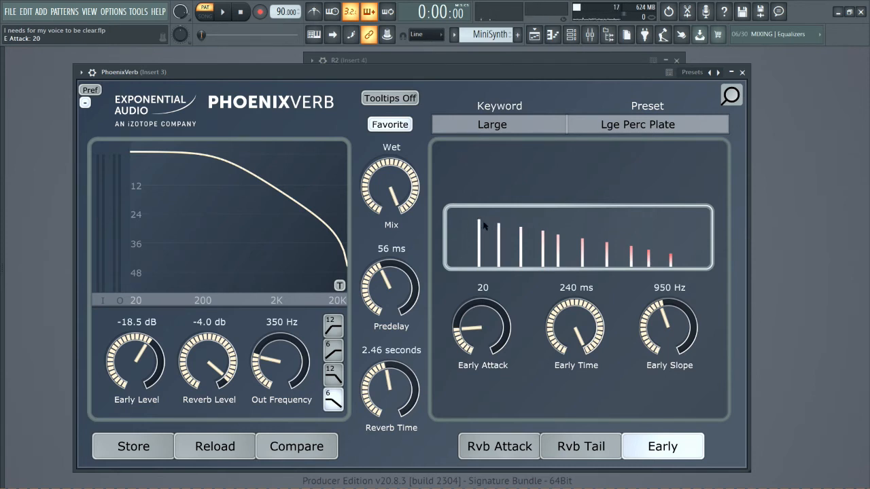
left_click_drag(495, 312, 552, 100)
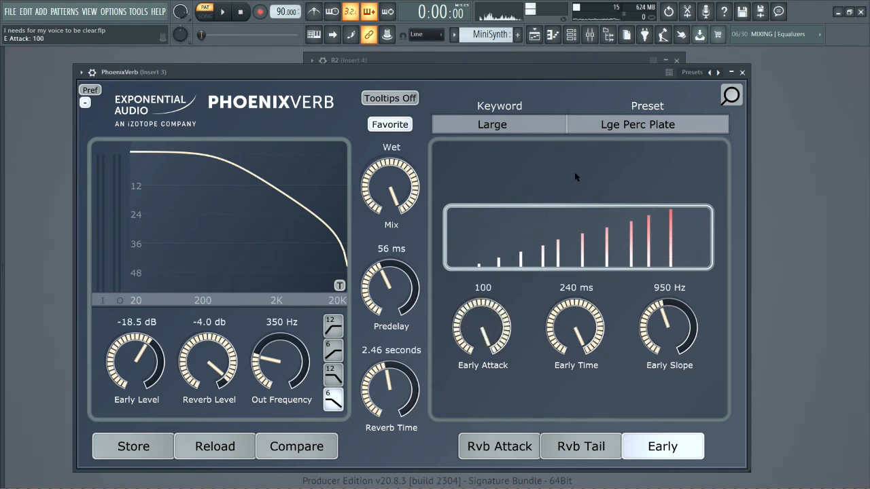
left_click_drag(582, 348, 552, 413)
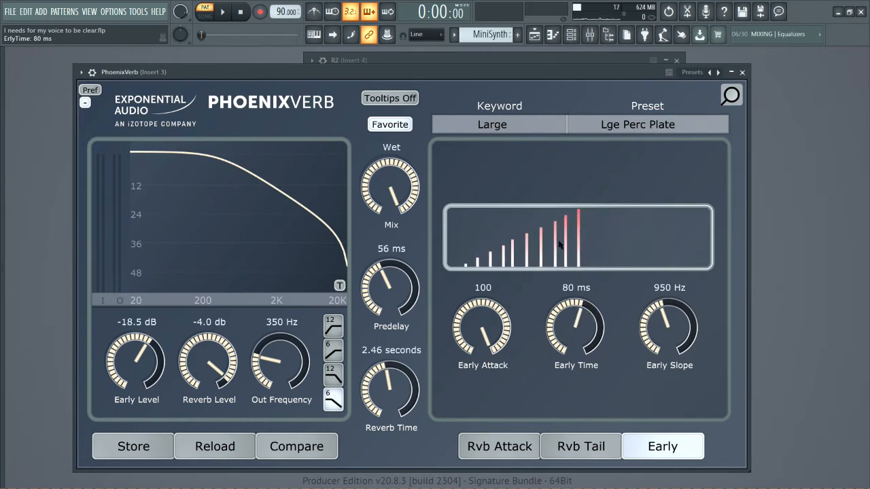
left_click(87, 103)
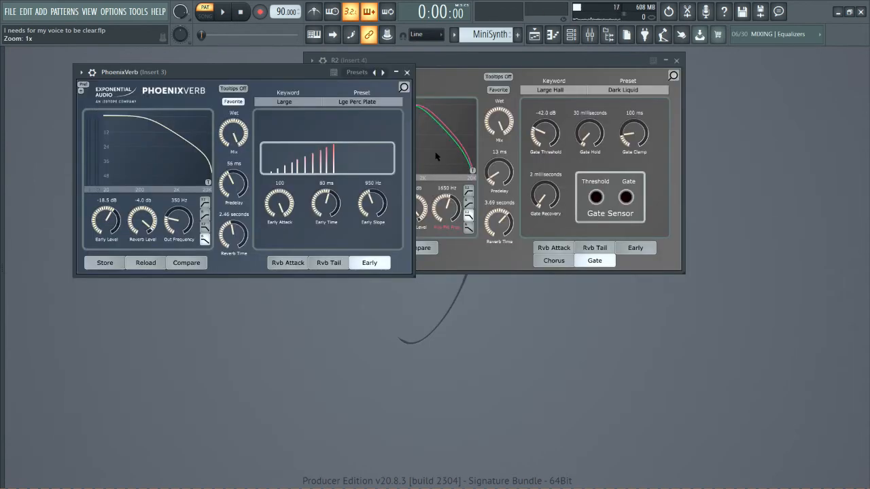
Step: Bring R2 to the front, enlarge its interface and move it so the whole plugin fits on screen
left_click(461, 68)
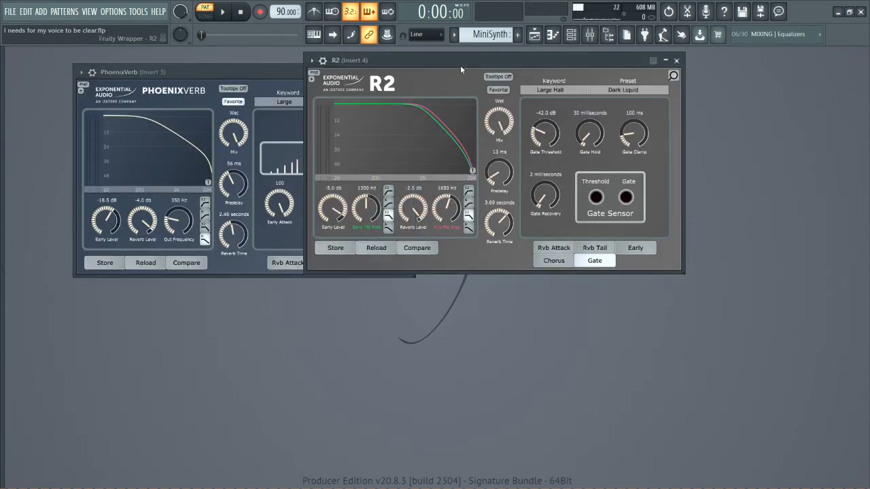
left_click(311, 79)
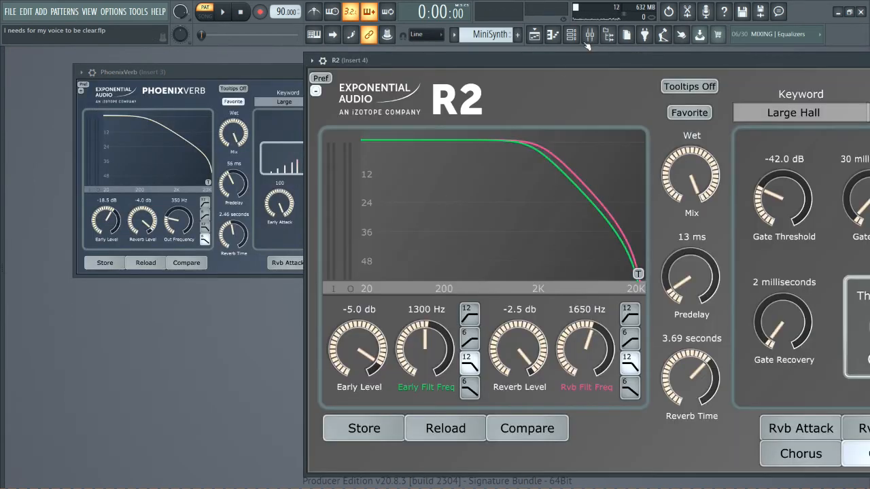
left_click_drag(470, 61, 224, 49)
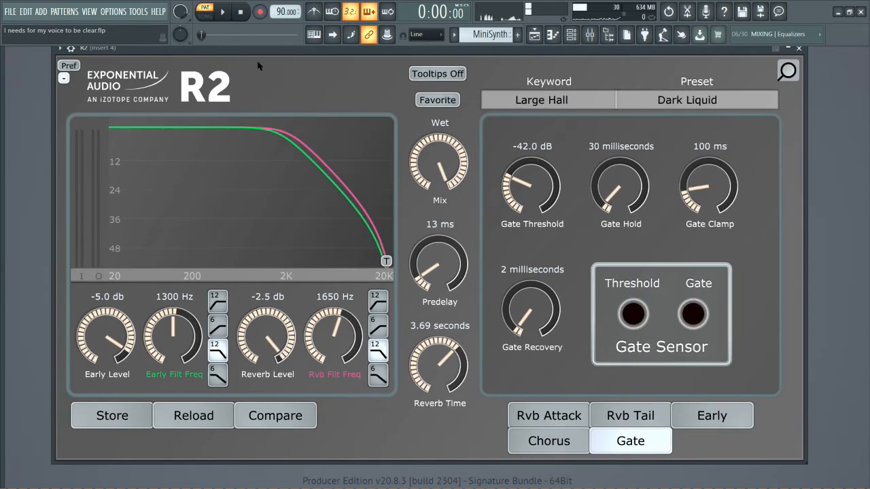
Step: Show R2's reverb attack, reverb tail and early settings, and view its Processing Threshold options without choosing another
left_click(556, 414)
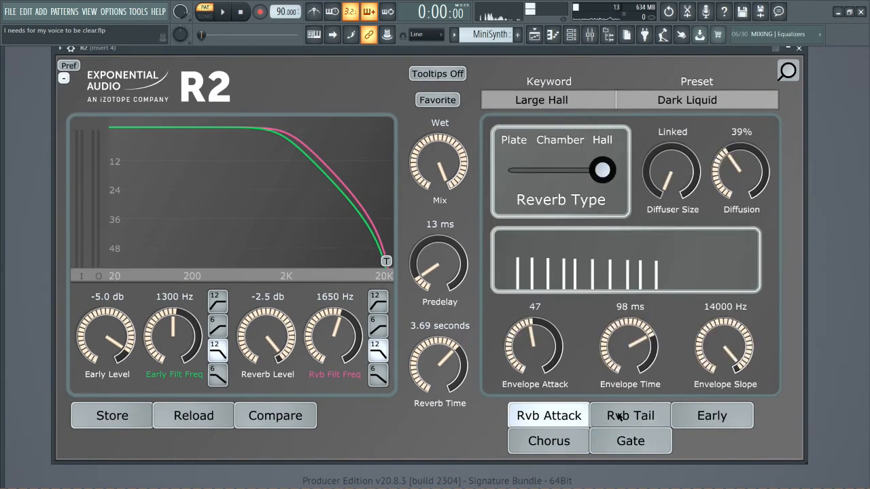
left_click(620, 416)
left_click(720, 418)
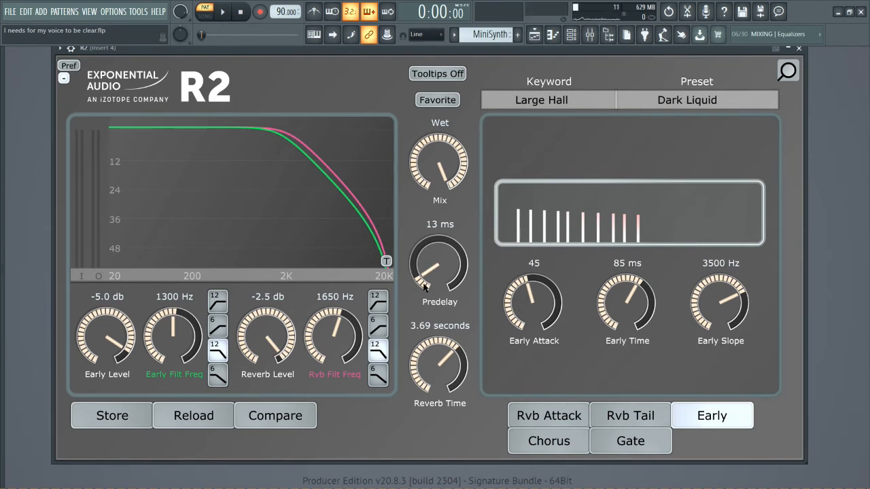
left_click(386, 261)
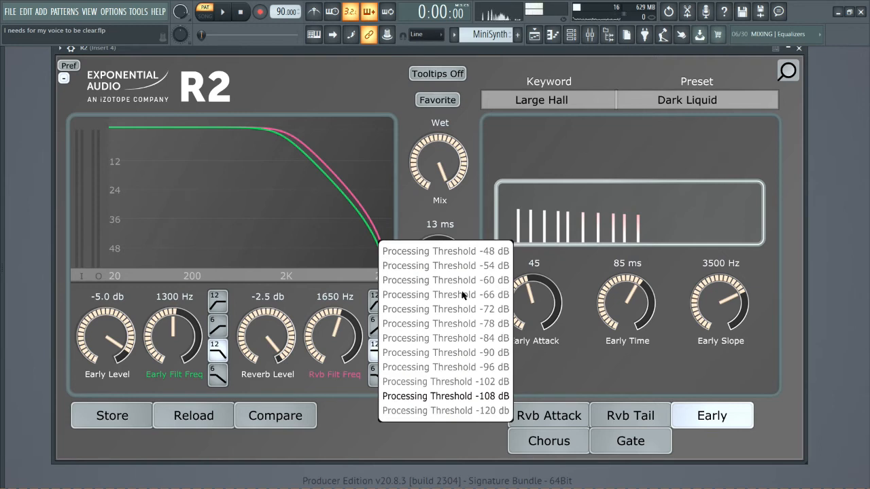
left_click(266, 232)
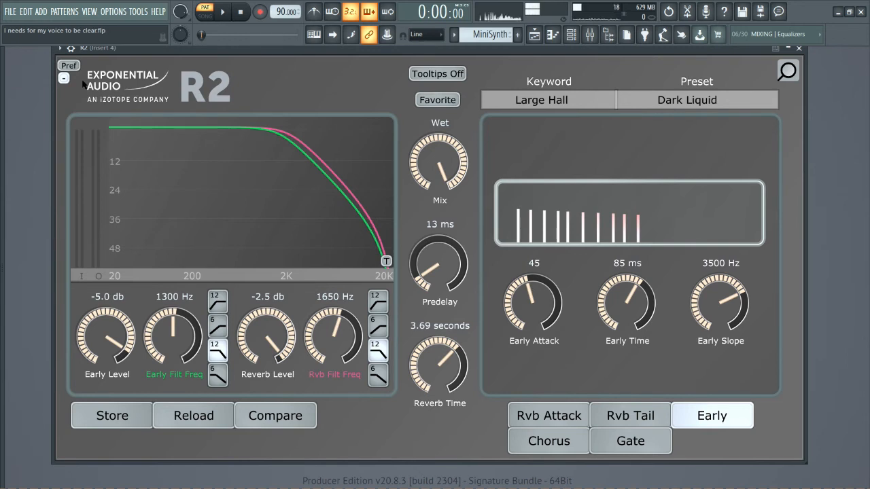
Step: Show R2's chorus settings and try the Chorus Type at Pitch and Rand(fat)
left_click(546, 440)
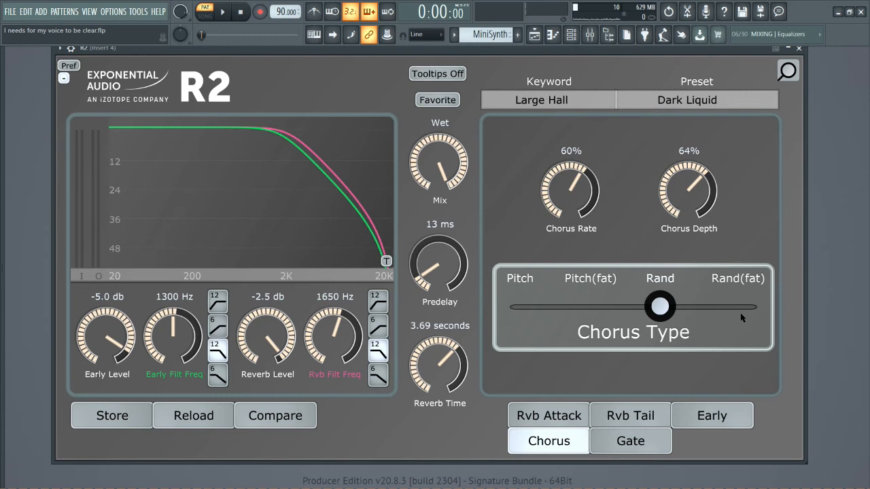
left_click_drag(665, 307, 745, 310)
left_click_drag(687, 315, 542, 319)
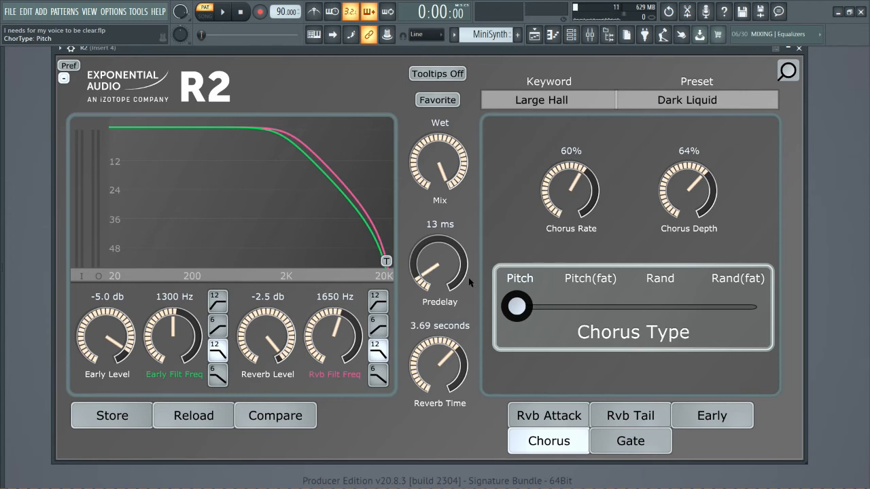
left_click_drag(517, 307, 830, 324)
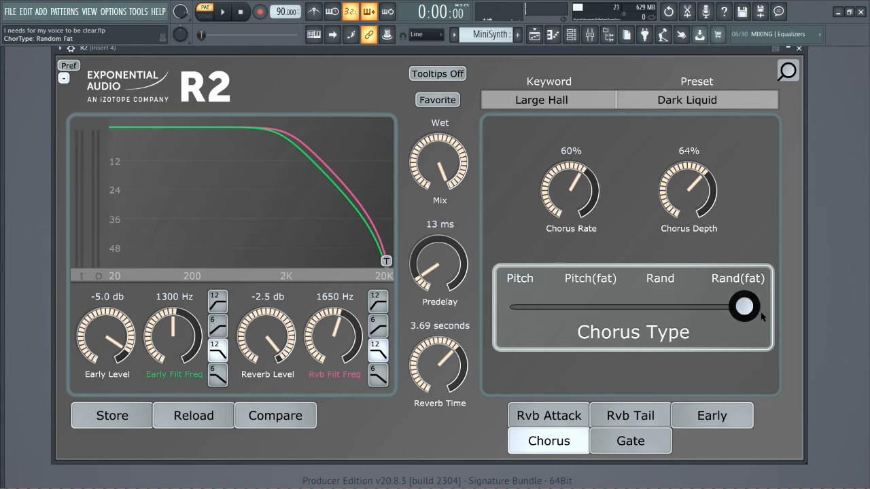
left_click_drag(744, 307, 722, 313)
Step: Show R2's gate settings, switch to Pattern 2, and play it briefly to demonstrate the Gate Sensor
left_click(626, 444)
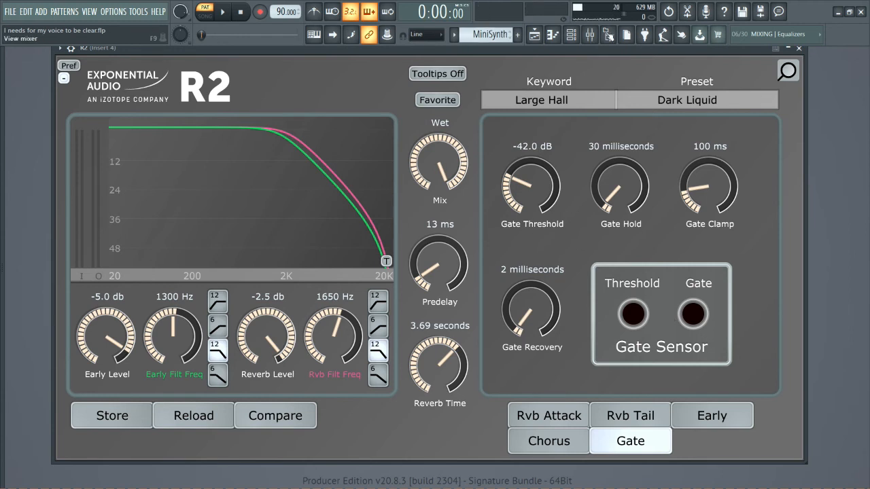
scroll(483, 36, "down", 1)
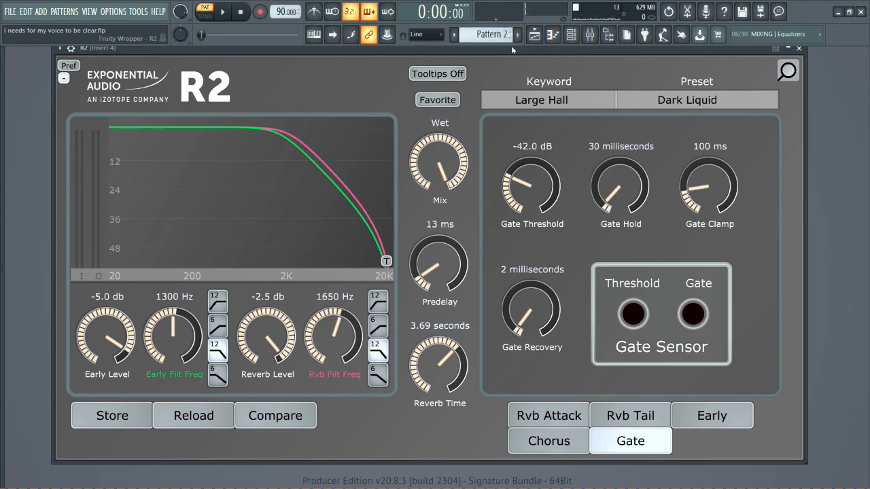
left_click(223, 11)
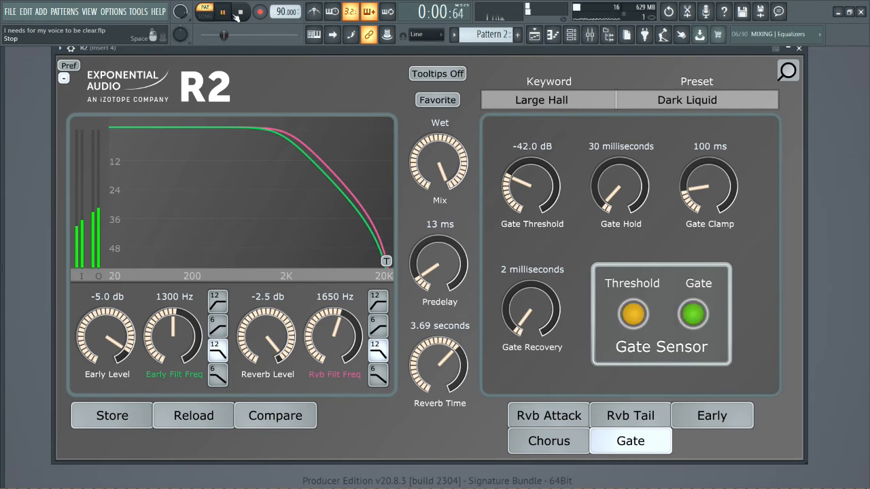
left_click(241, 12)
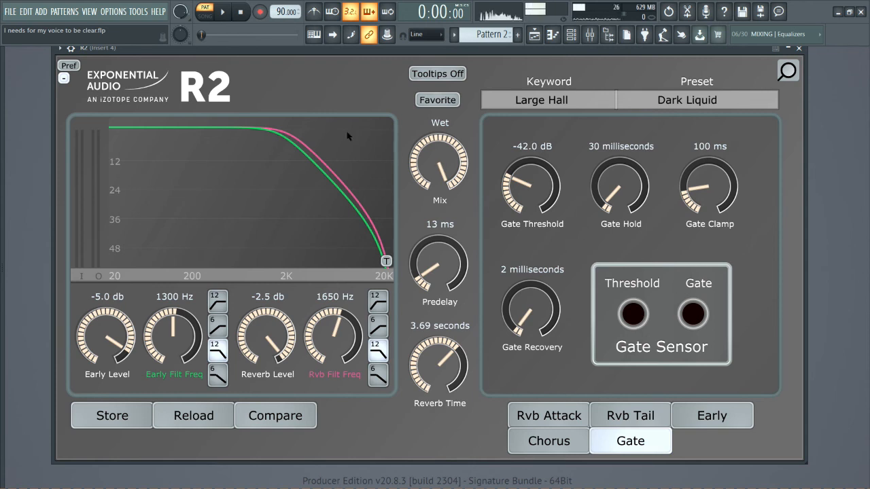
Step: Shrink R2's interface, place it beside PhoenixVerb, and show its Processing Threshold options without changing the choice
left_click(63, 78)
left_click_drag(225, 48, 596, 101)
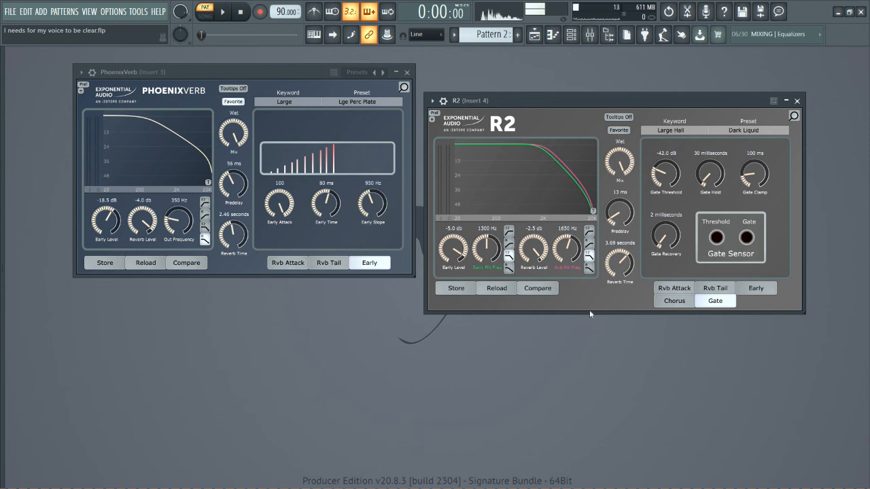
left_click(593, 211)
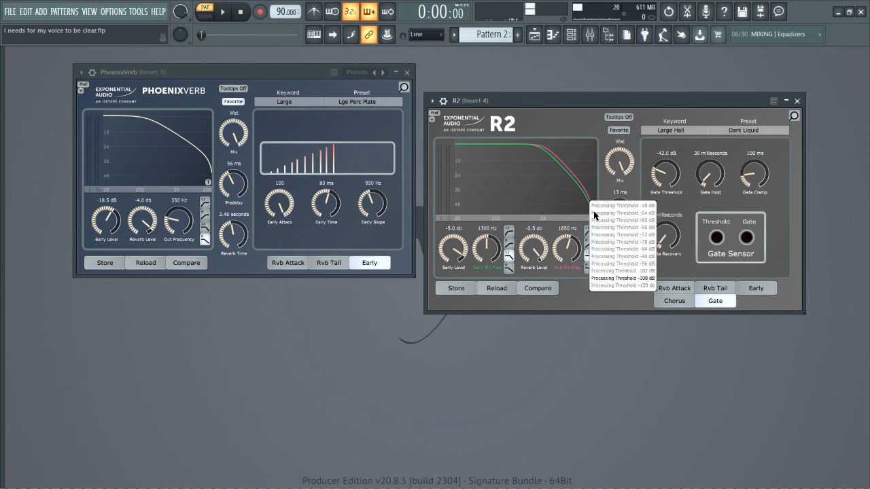
left_click(593, 212)
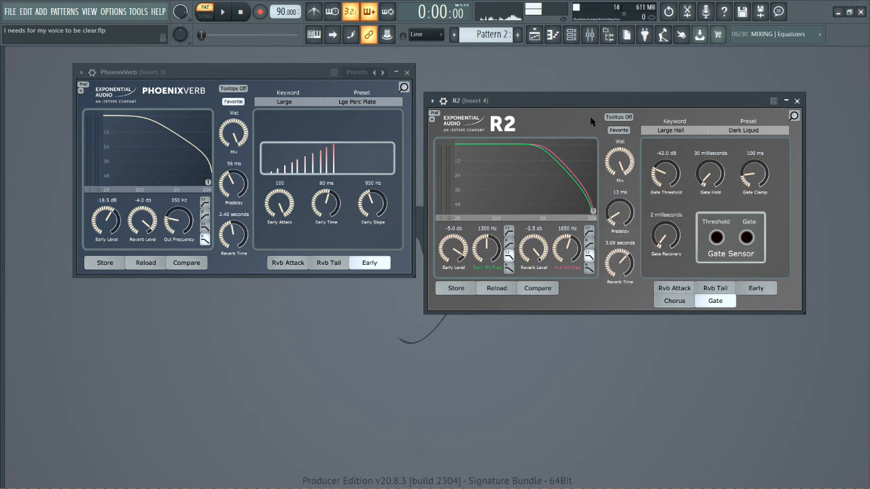